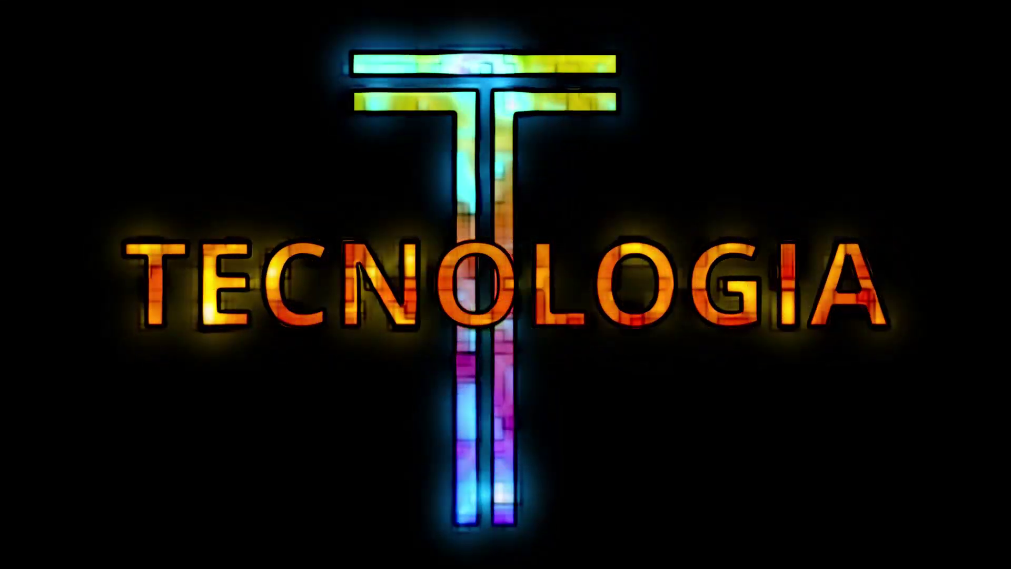
- Stop the finished TECNOLOGIA title's playback and open its composition on the Fusion page
key("Escape")
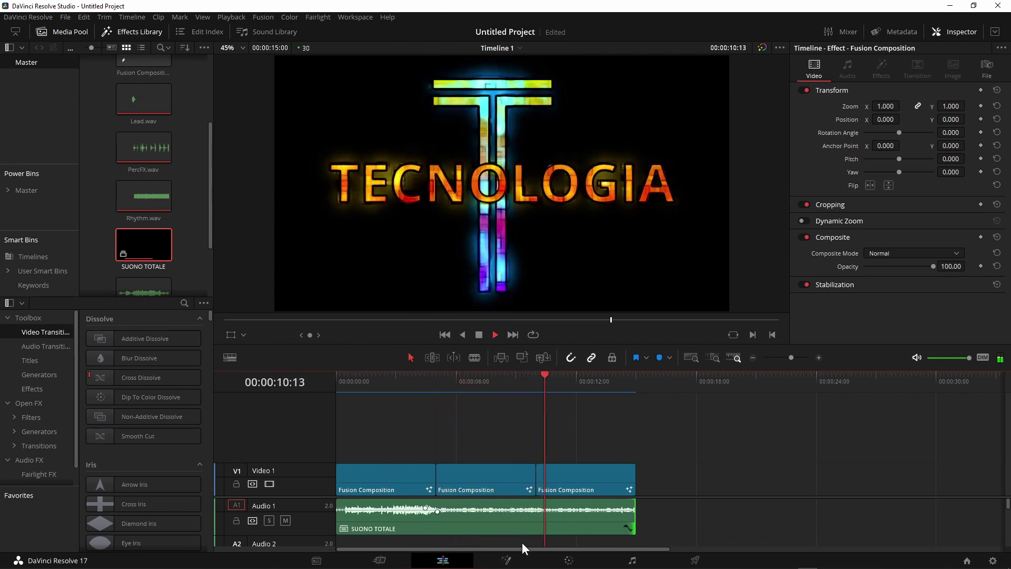
key("space")
left_click(505, 562)
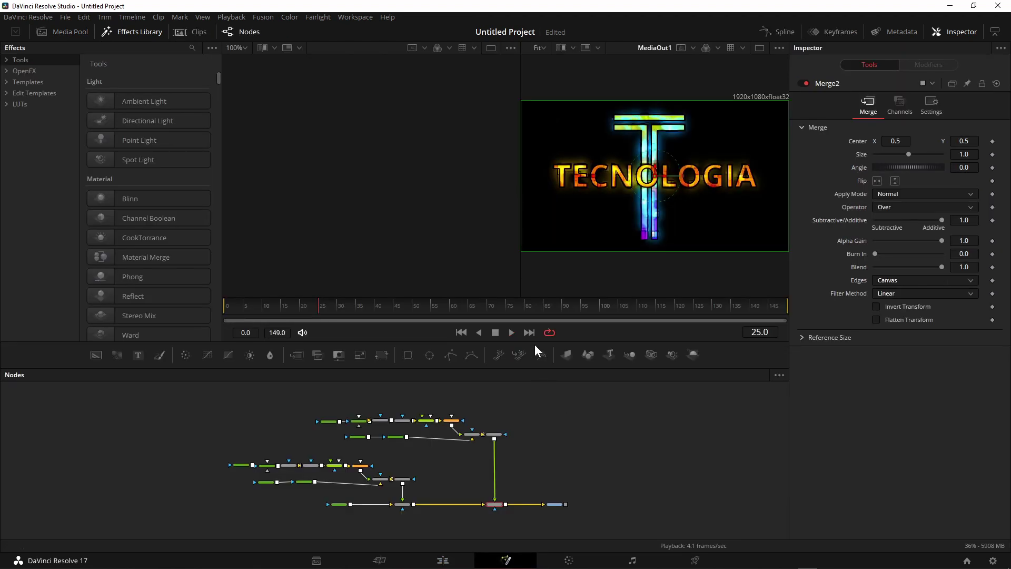
- Delete the lower node chain that builds the big T
left_click_drag(534, 343, 529, 249)
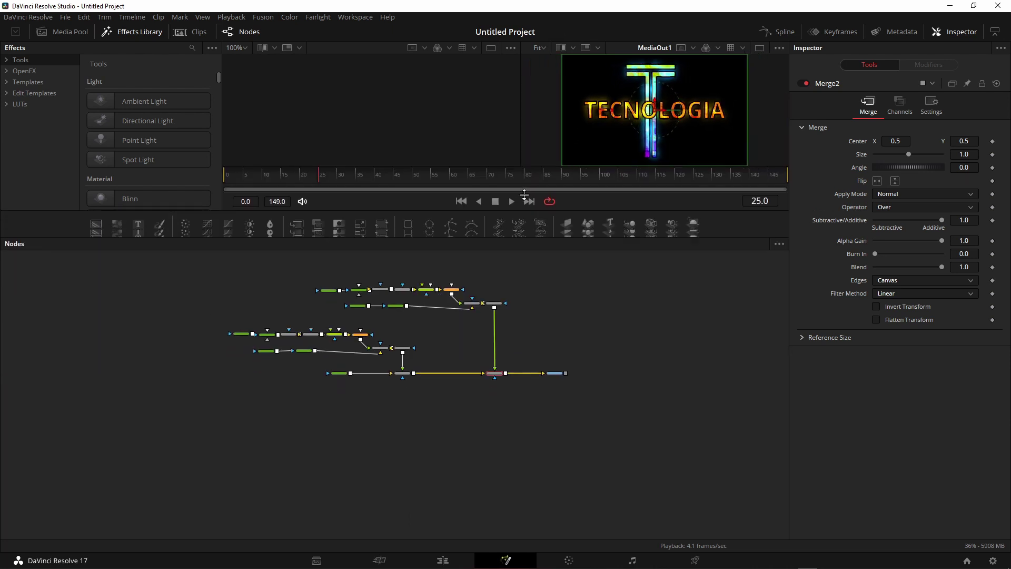
scroll(415, 384, "up", 5)
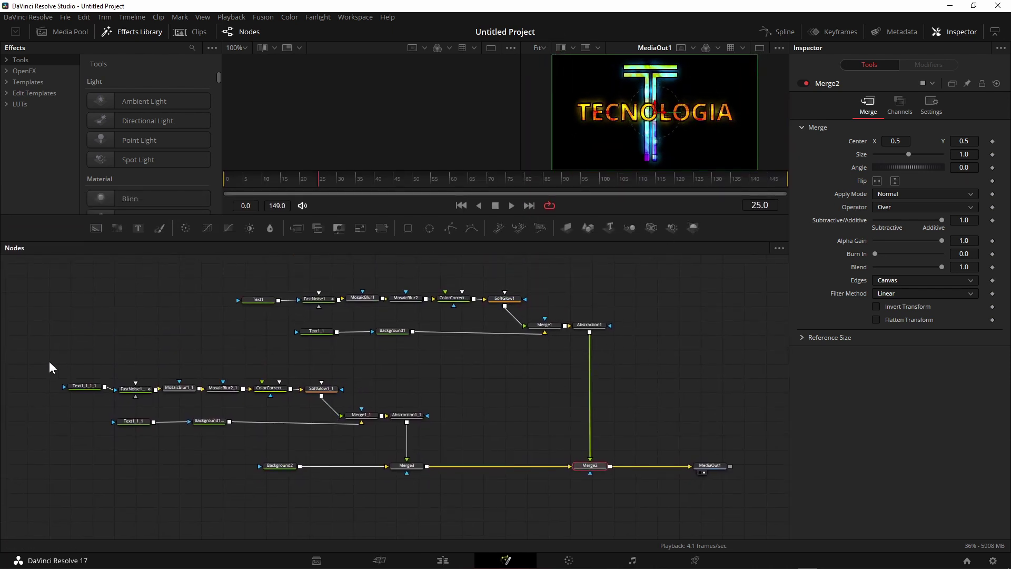
left_click_drag(53, 369, 446, 433)
key("Delete")
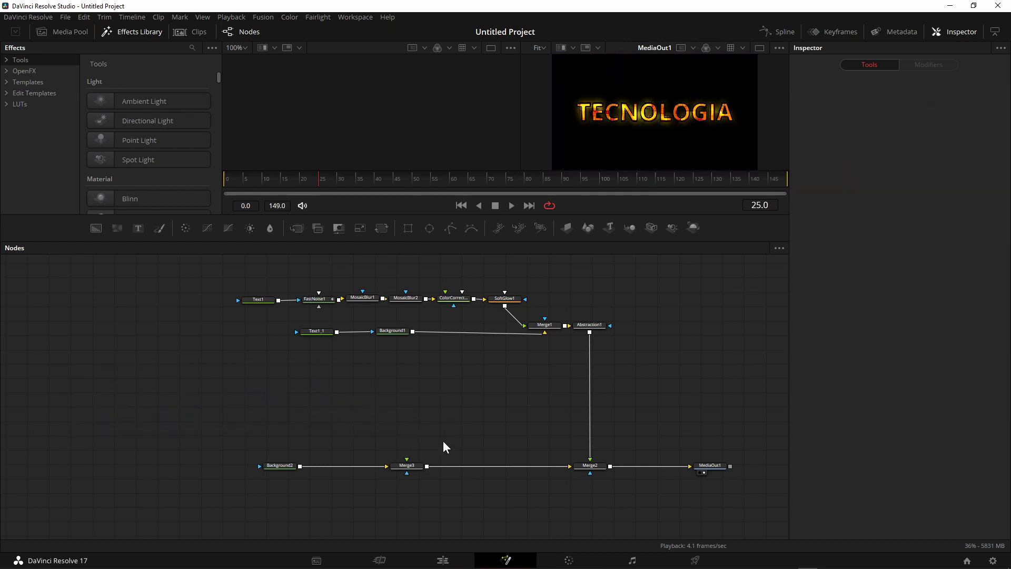
- Delete the leftover Merge3 node so Background2 feeds Merge2 directly
left_click(408, 466)
key("Delete")
left_click_drag(485, 414, 490, 435)
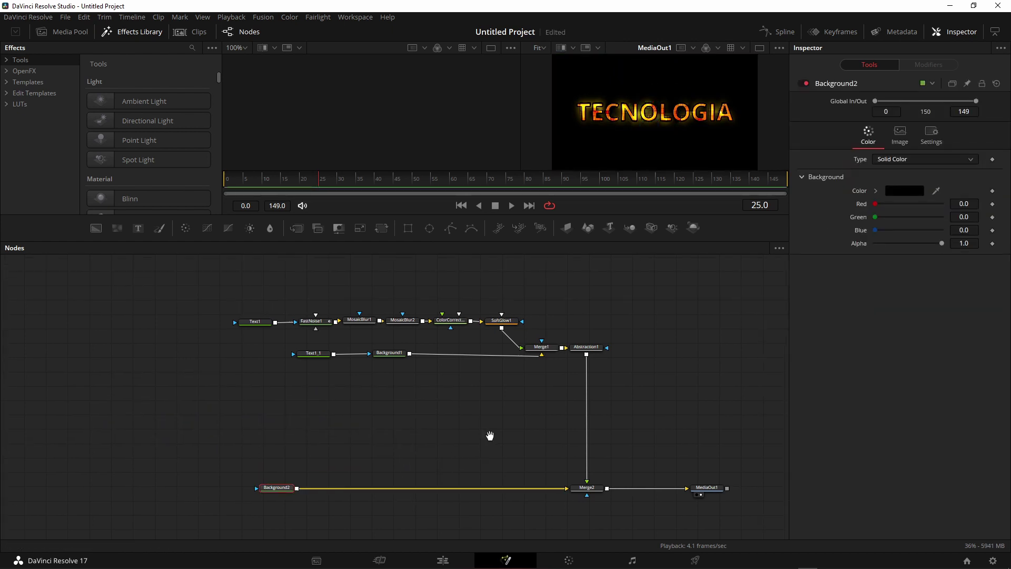
scroll(401, 431, "up", 3)
left_click_drag(398, 428, 385, 479)
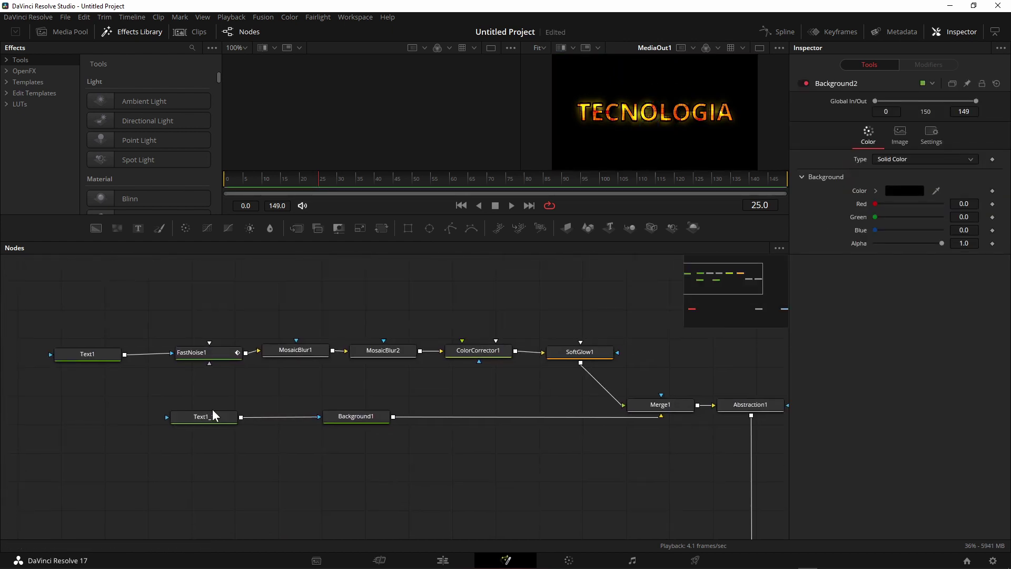
scroll(222, 410, "down", 2)
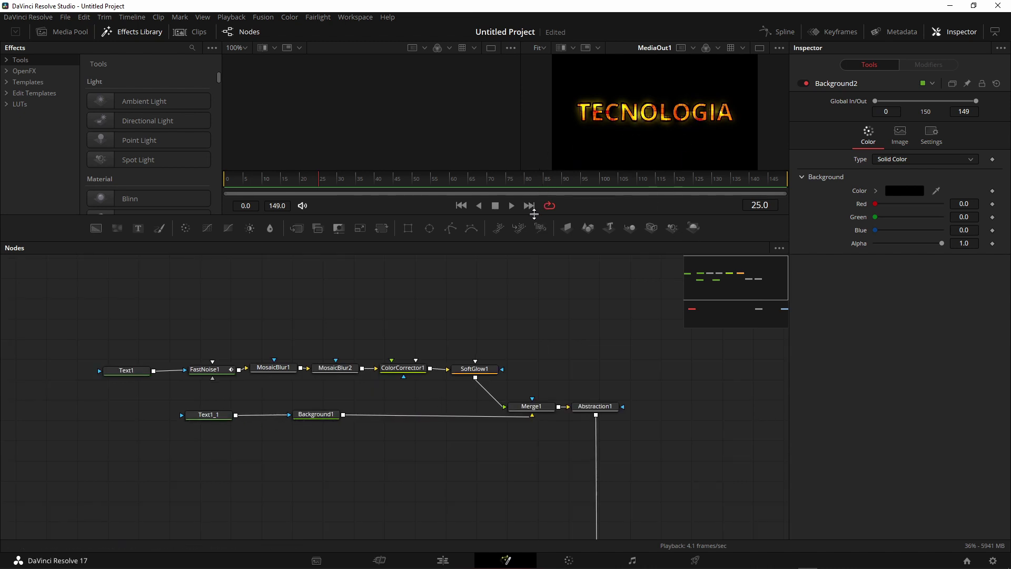
left_click_drag(533, 213, 536, 277)
- Play the TECNOLOGIA animation and pause it at frame 52
key("space")
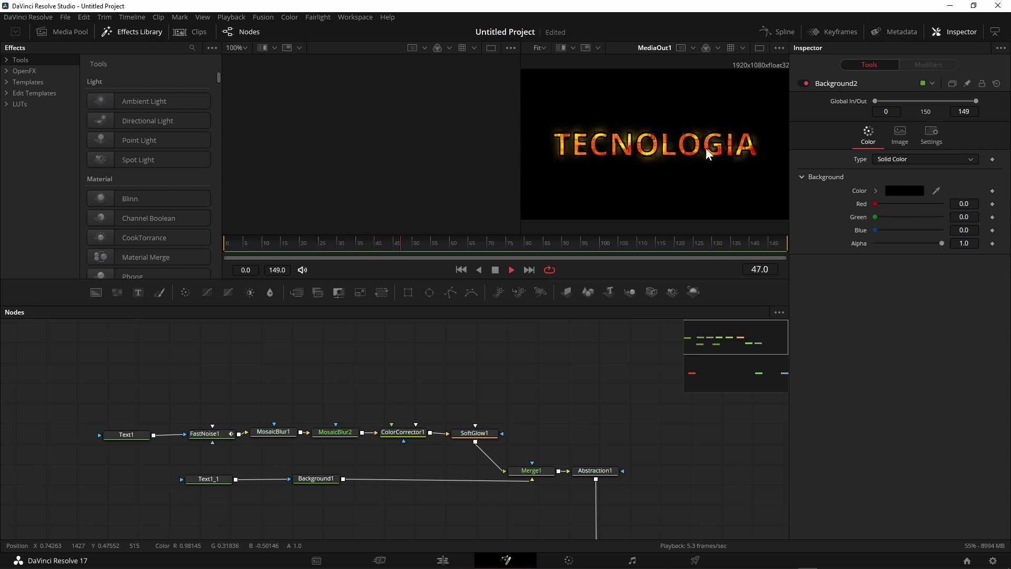
key("space")
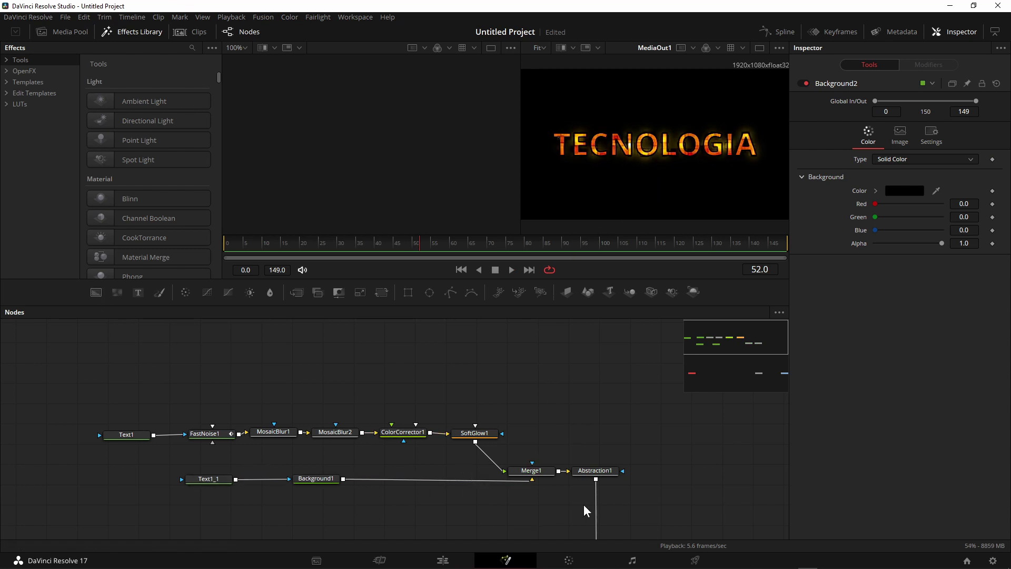
- Change the Text1_1 node's font to Oliver'sBarney Regular for blocky letters
left_click(208, 479)
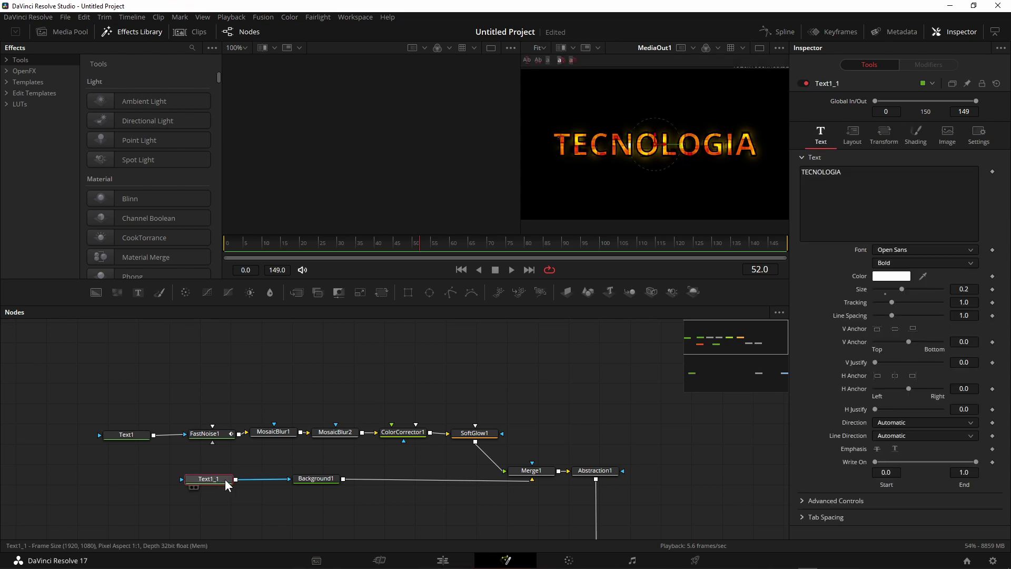
left_click(136, 433)
left_click(626, 378)
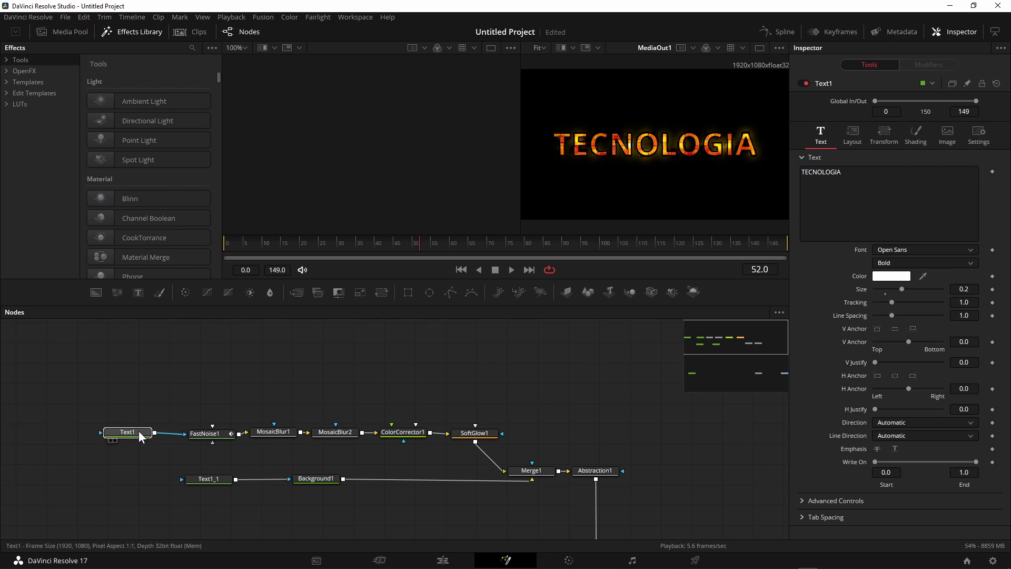
left_click(223, 478)
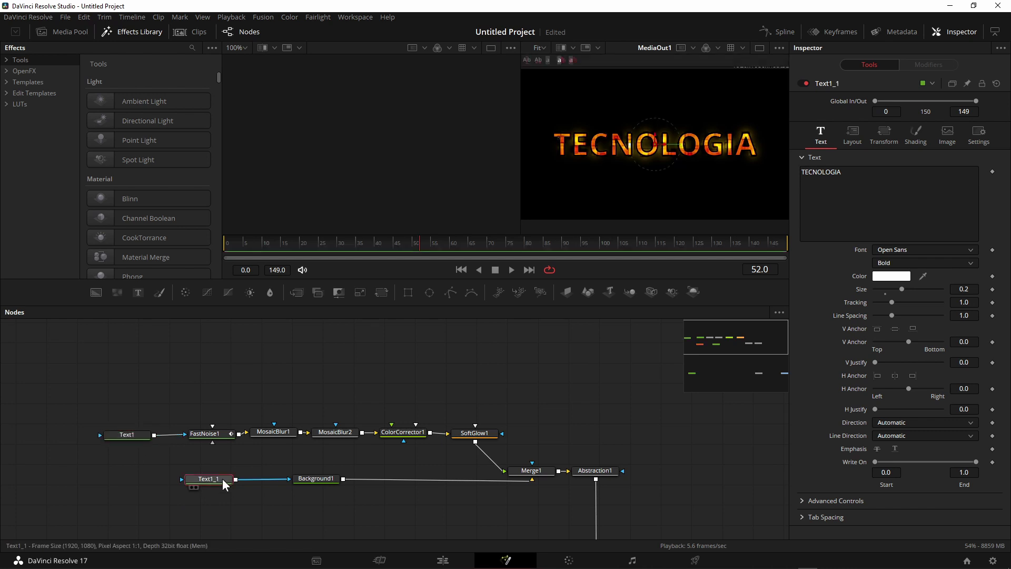
left_click(873, 248)
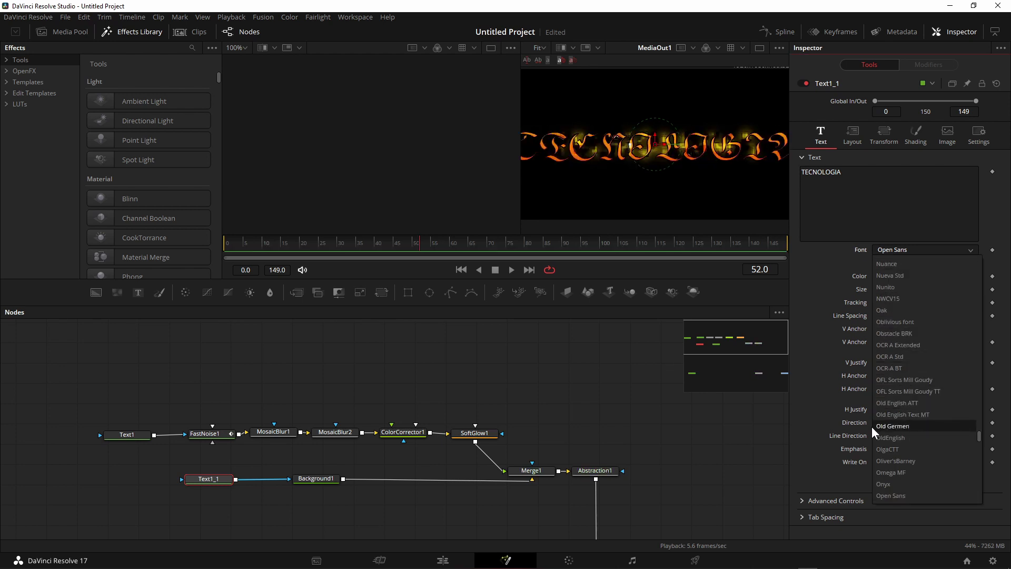
left_click(892, 460)
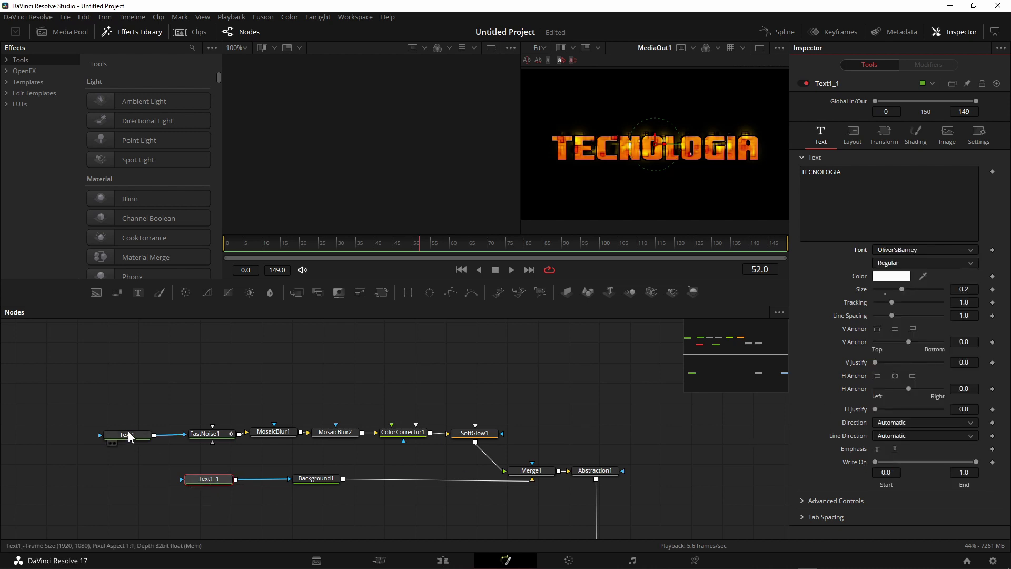
- Set Text1's font to Oliver'sBarney as well, and nudge both text nodes in the graph
left_click(926, 251)
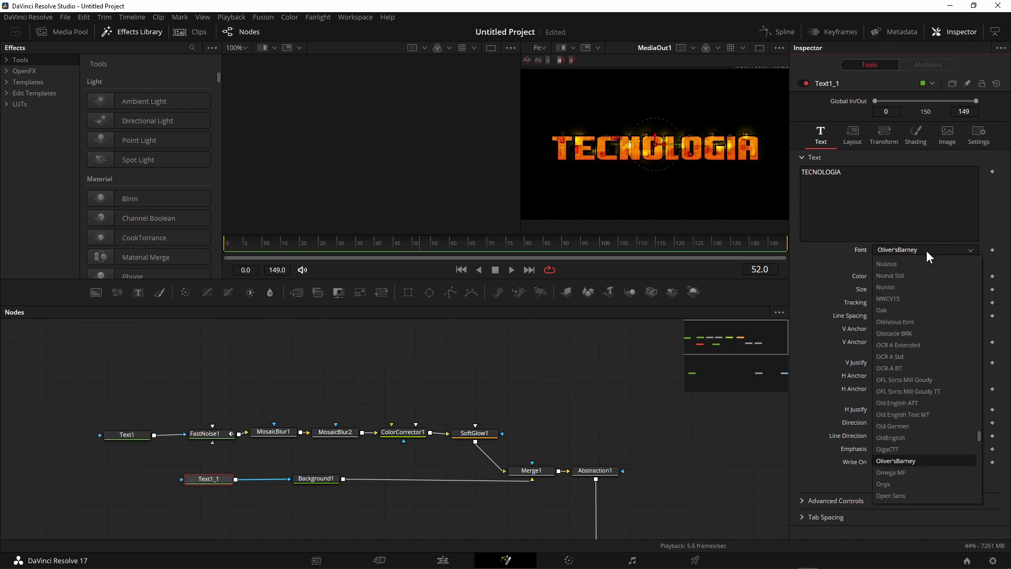
left_click(911, 461)
left_click(145, 432)
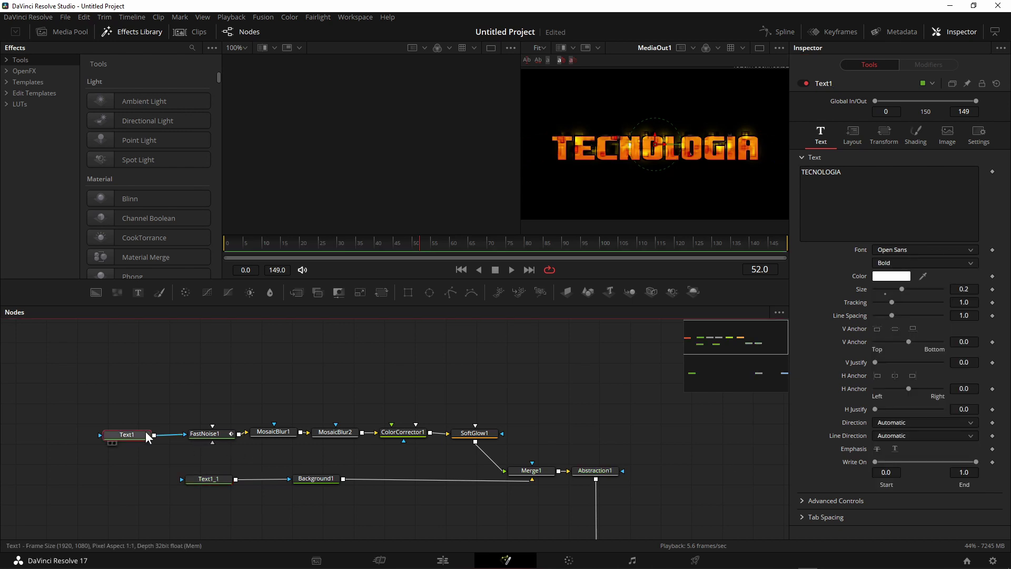
left_click(915, 248)
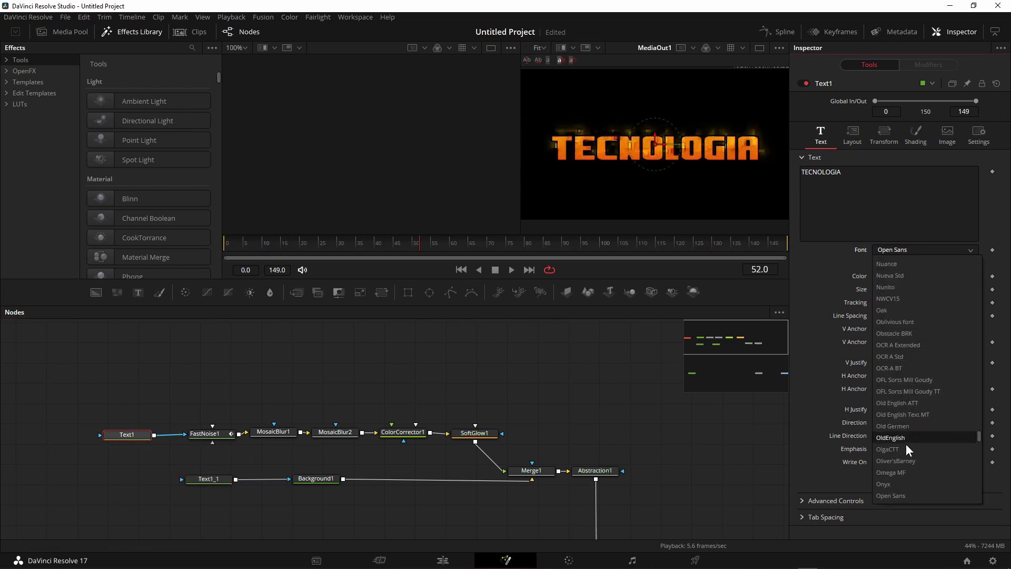
left_click(898, 462)
left_click_drag(209, 479, 181, 481)
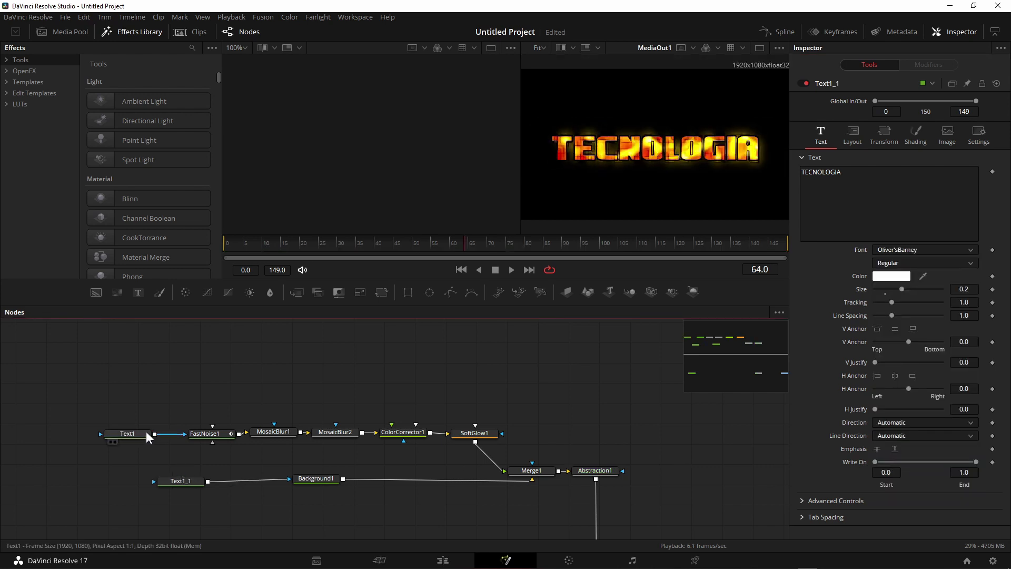
left_click_drag(141, 432, 145, 433)
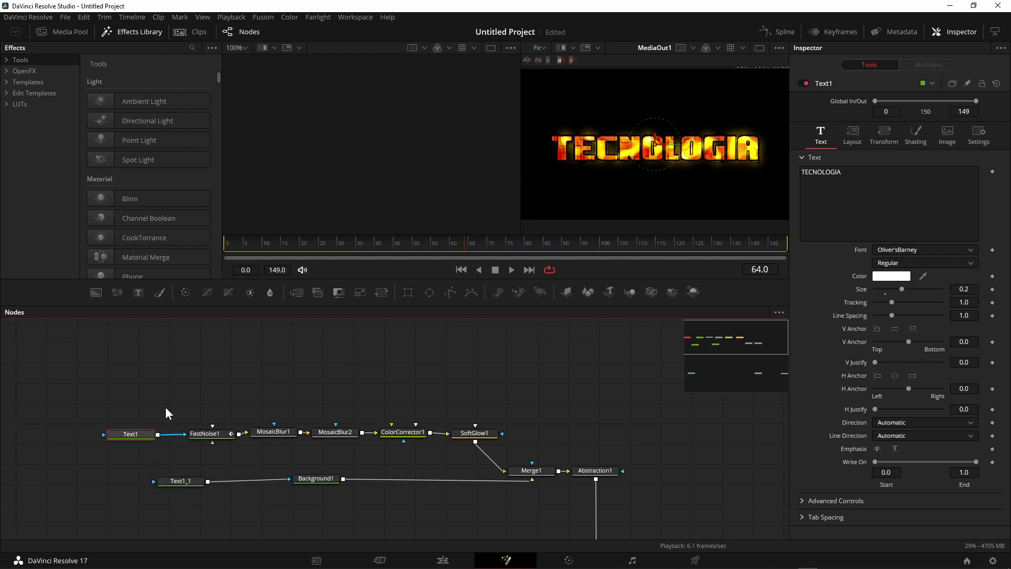
- Replace Text1 with a pasted instance of Text1_1 wired into FastNoise1's input
key("Delete")
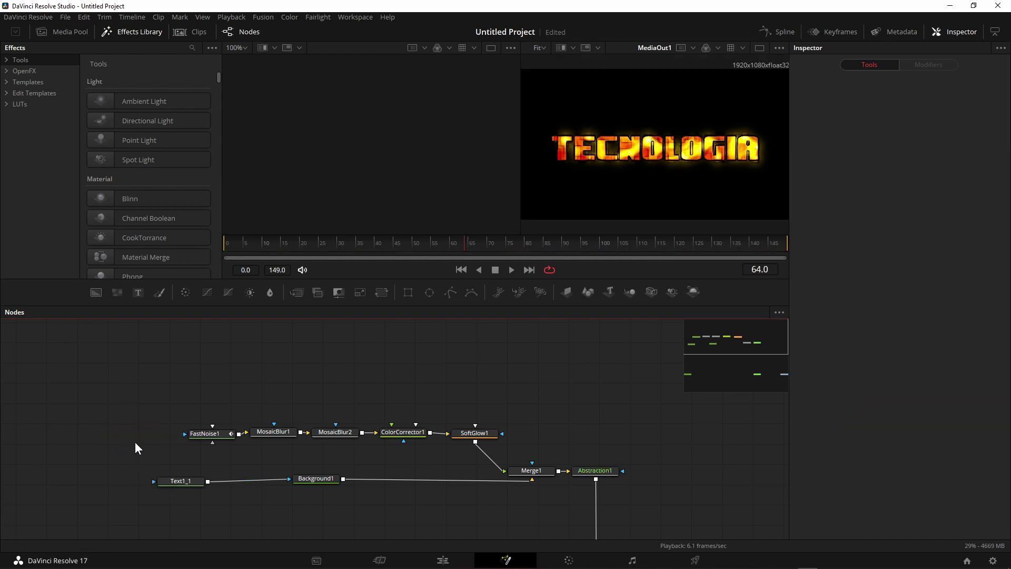
left_click(180, 482)
right_click(181, 484)
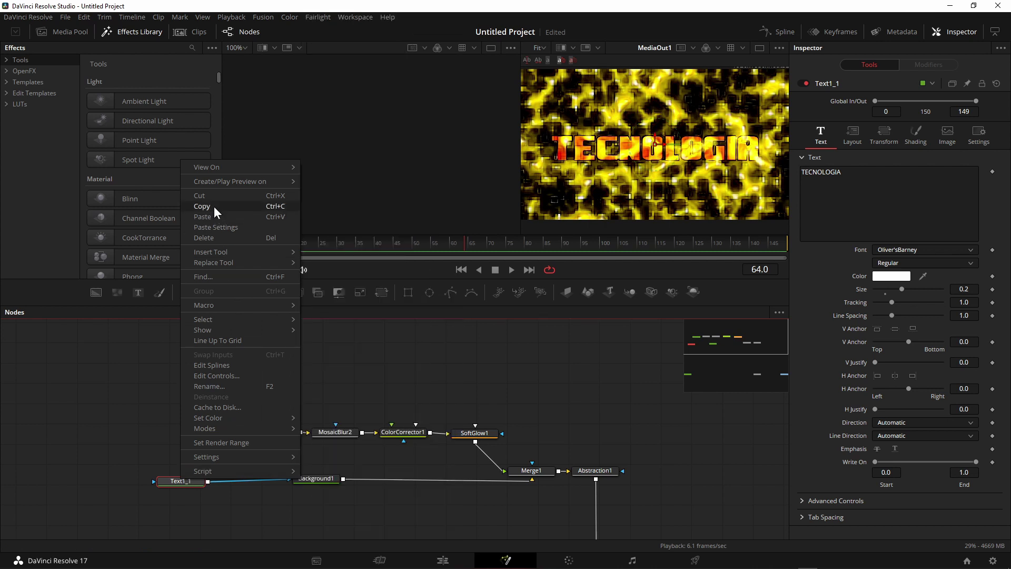
left_click(213, 206)
right_click(136, 433)
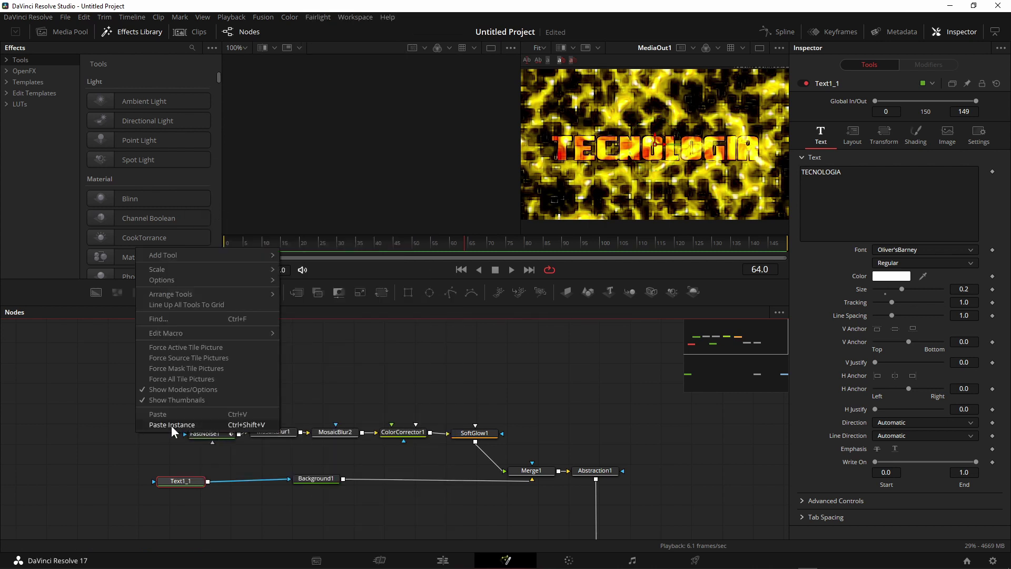
left_click(201, 424)
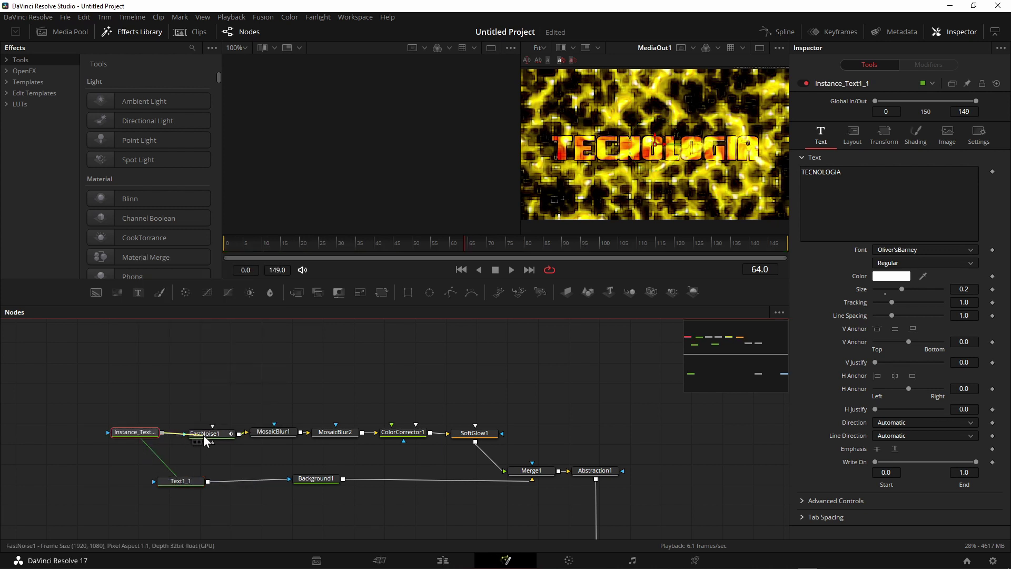
mouse_move(162, 432)
left_mouse_down()
mouse_move(203, 435)
mouse_move(151, 443)
left_mouse_up()
- Try Oswald Regular as the title font and preview the animation from frame 0
left_click(179, 481)
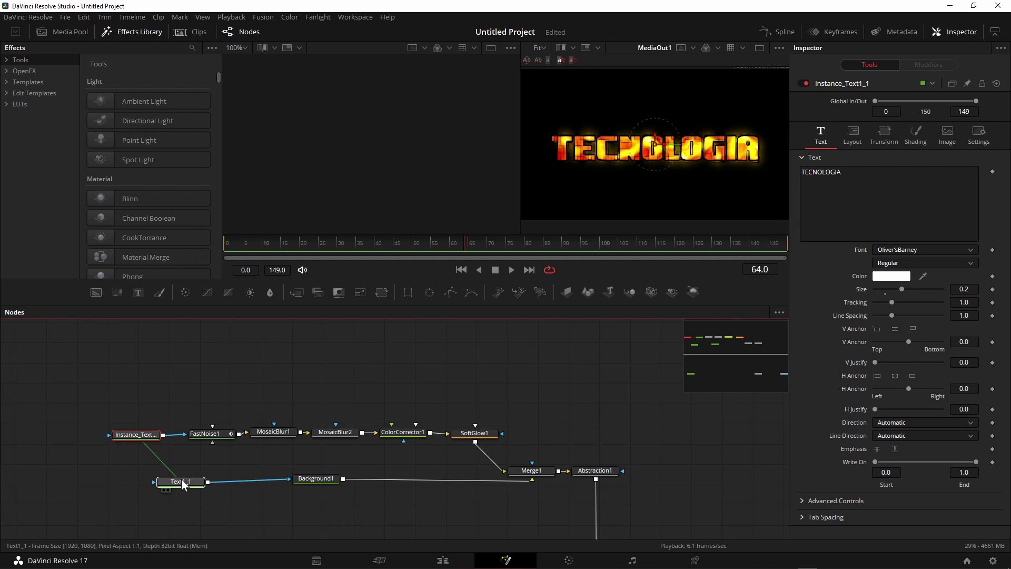
left_click(916, 251)
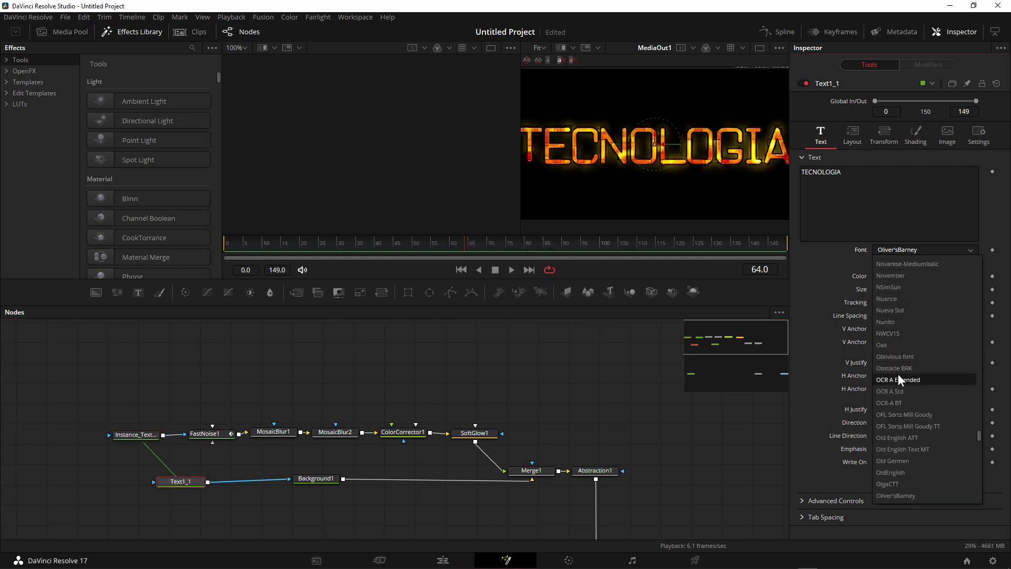
scroll(896, 459, "down", 4)
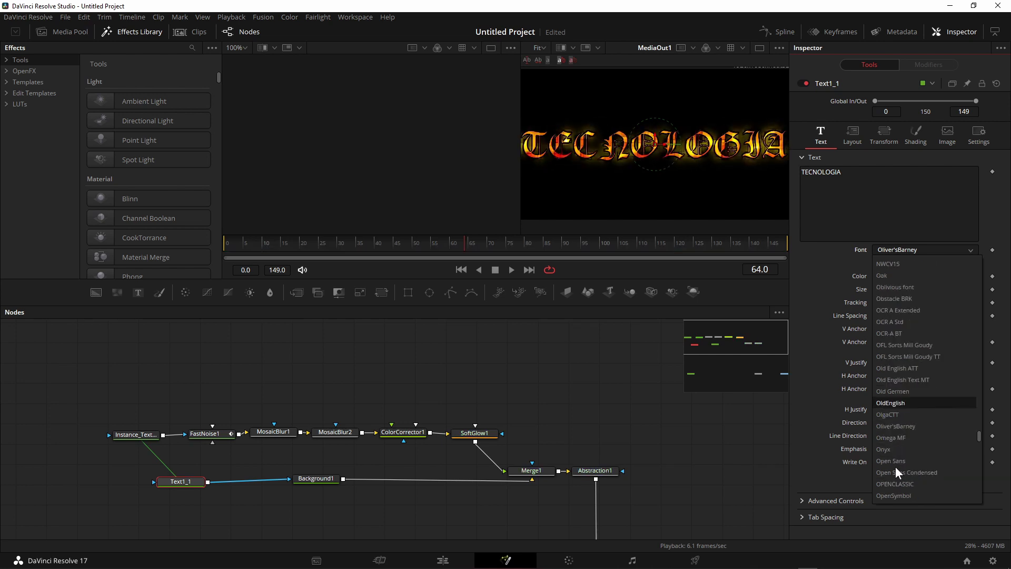
scroll(895, 466, "down", 1)
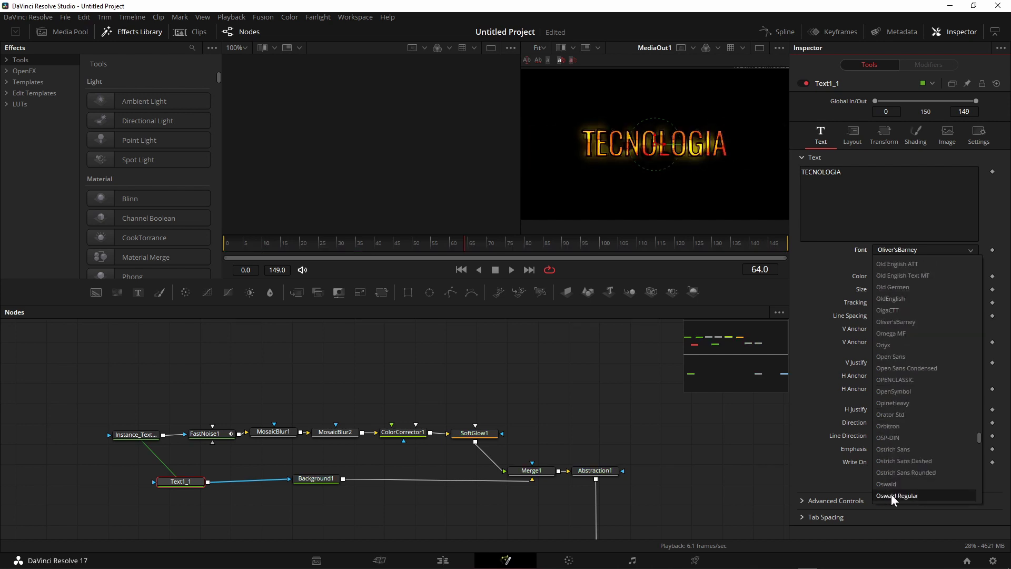
left_click(891, 495)
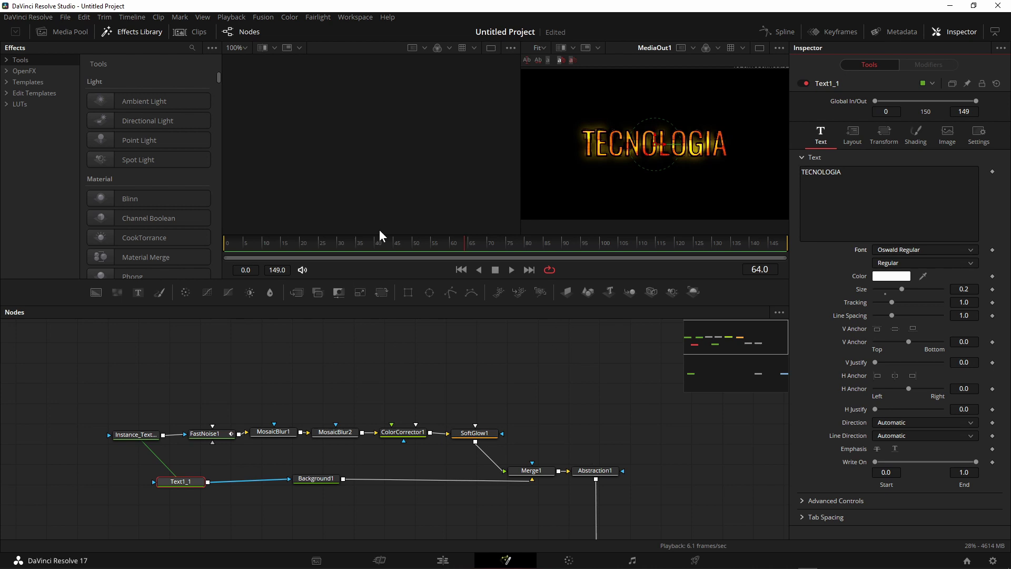
left_click(461, 270)
left_click(517, 269)
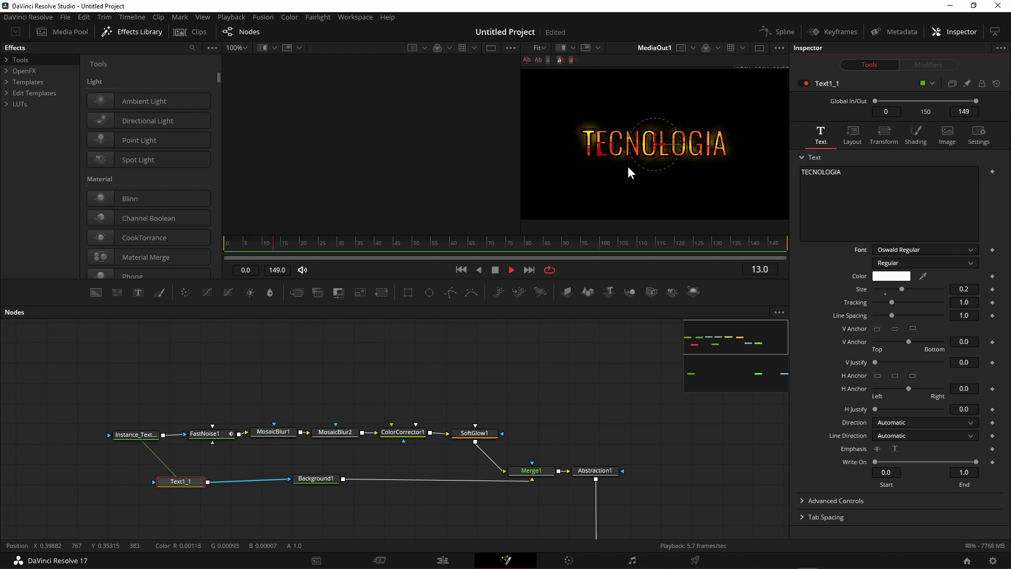
key("space")
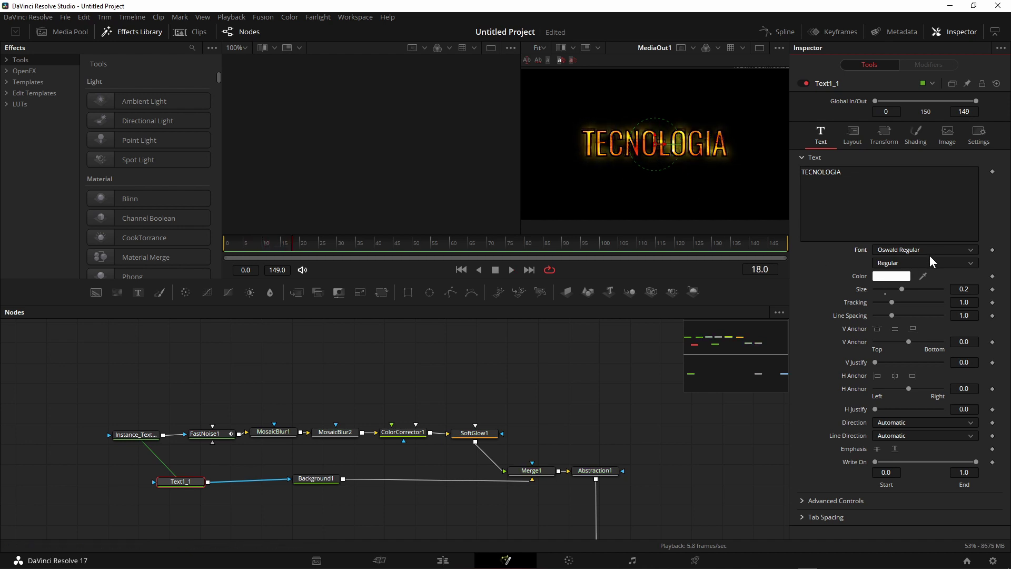
- Switch the title font to Orbitron and enlarge the text size to about 0.34
left_click(931, 248)
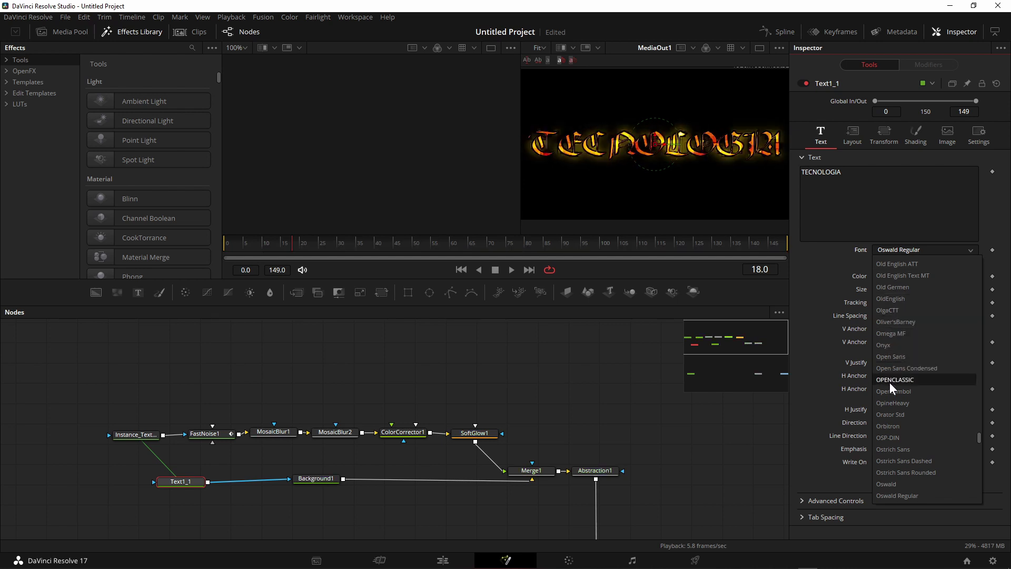
left_click(887, 424)
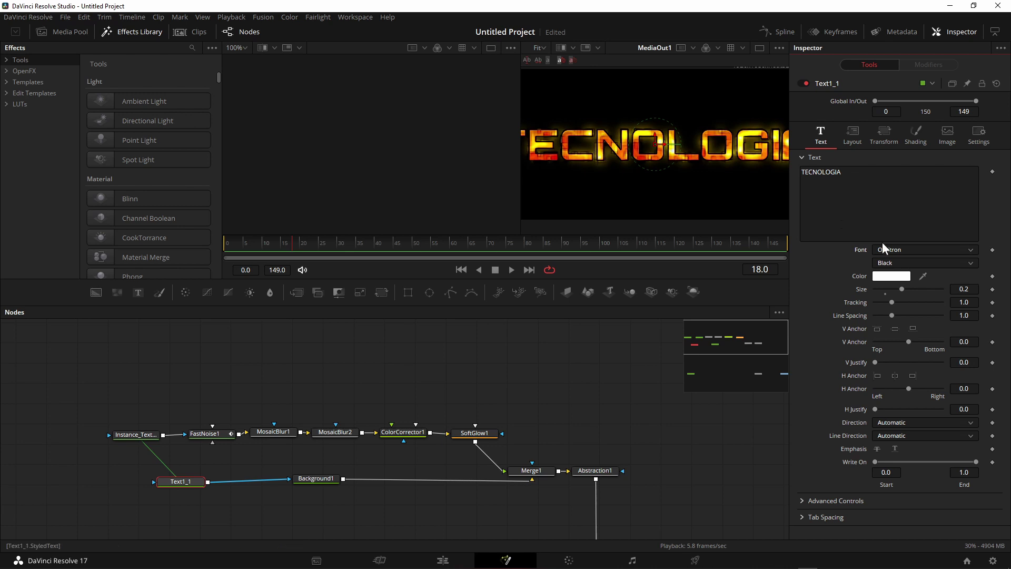
left_click_drag(908, 290, 951, 287)
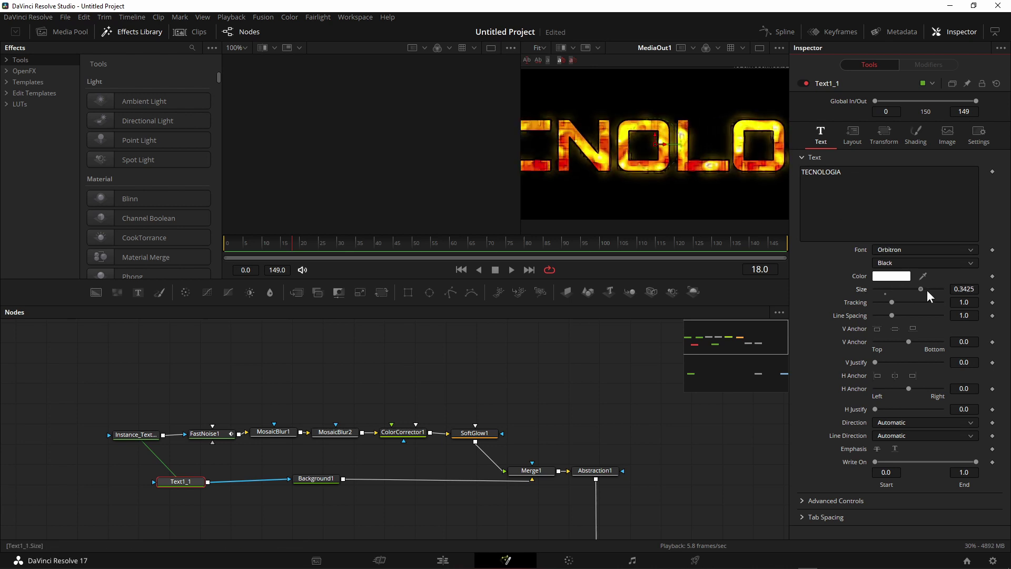
key("space")
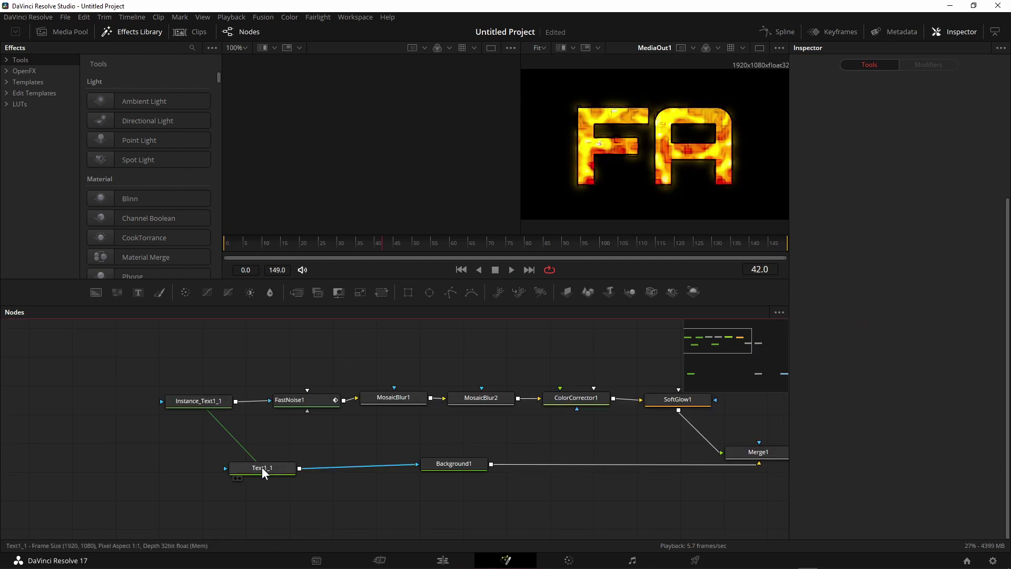
- Delete the Text1_1 and Instance_Text1_1 nodes
key("Delete")
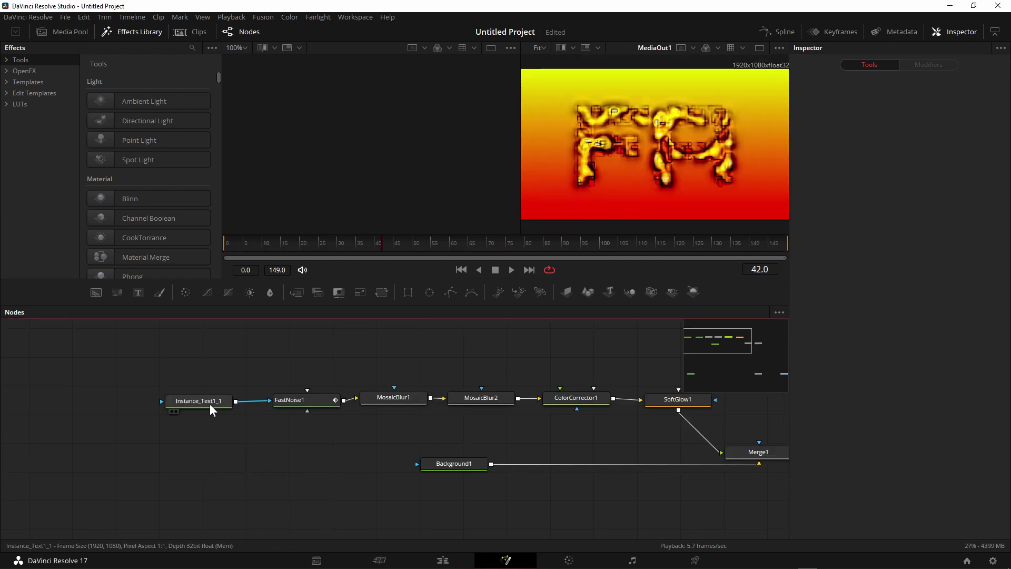
left_click(209, 403)
key("Delete")
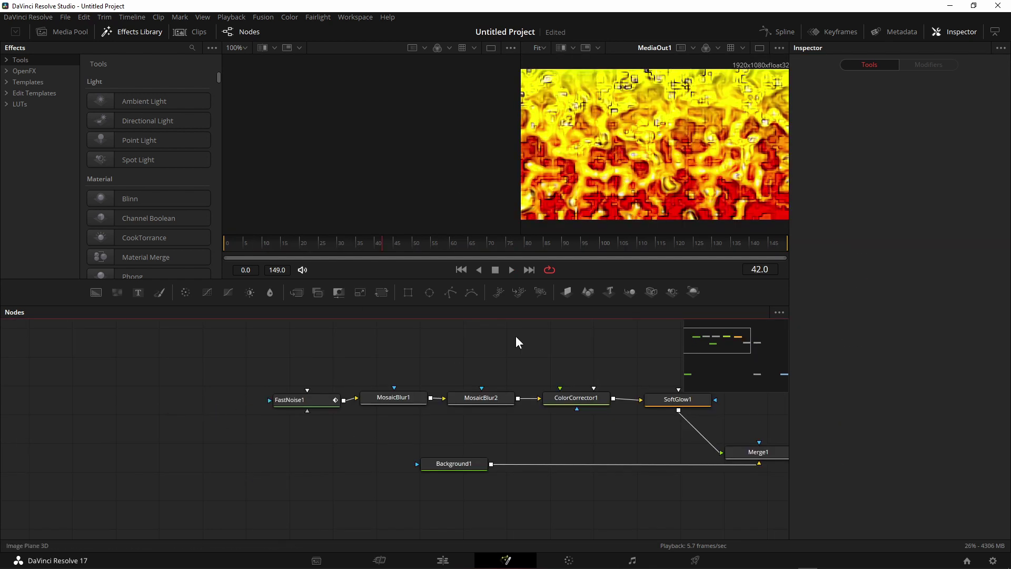
- Add a Background3 node feeding FastNoise1 and Background1, with an Ellipse1 shape feeding it
mouse_move(96, 292)
left_mouse_down()
mouse_move(182, 438)
mouse_move(263, 400)
left_mouse_up()
left_click_drag(218, 438, 417, 464)
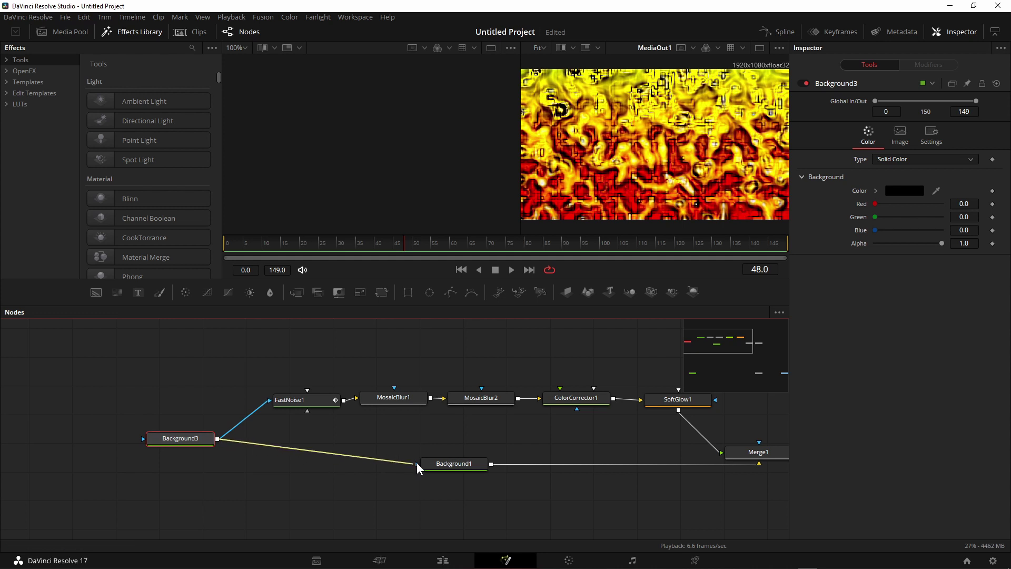
left_click_drag(184, 435, 205, 438)
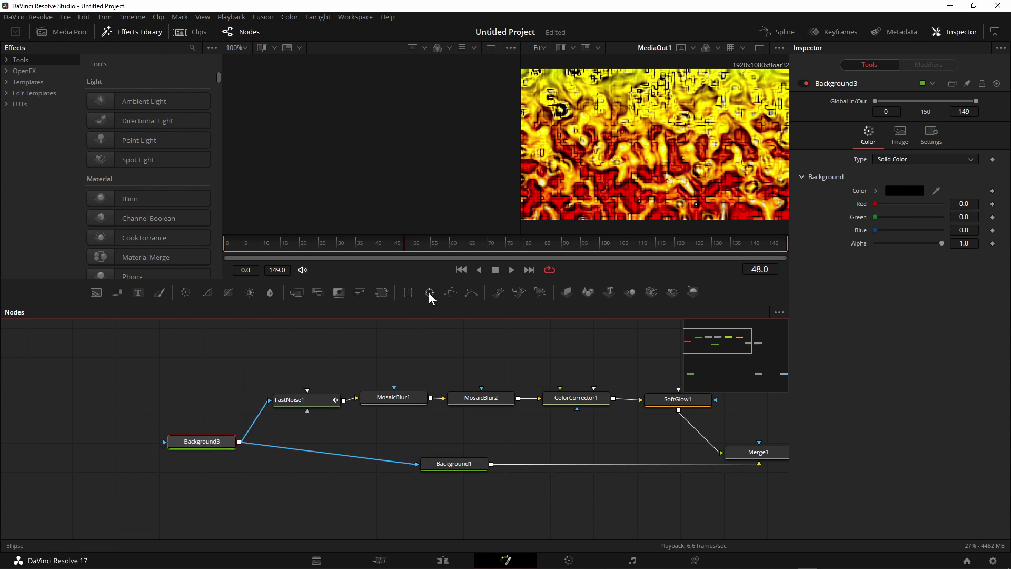
left_click_drag(429, 293, 126, 440)
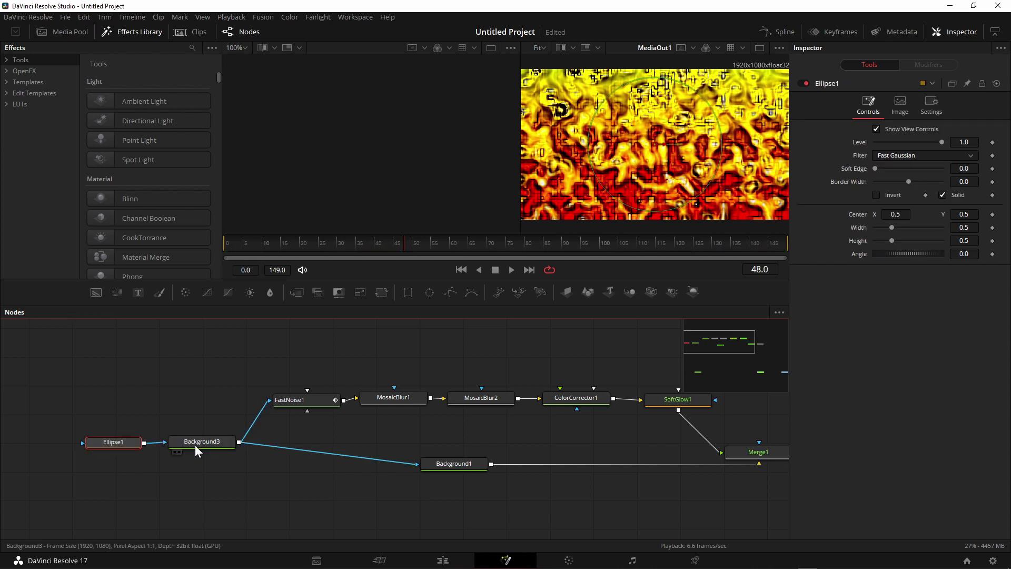